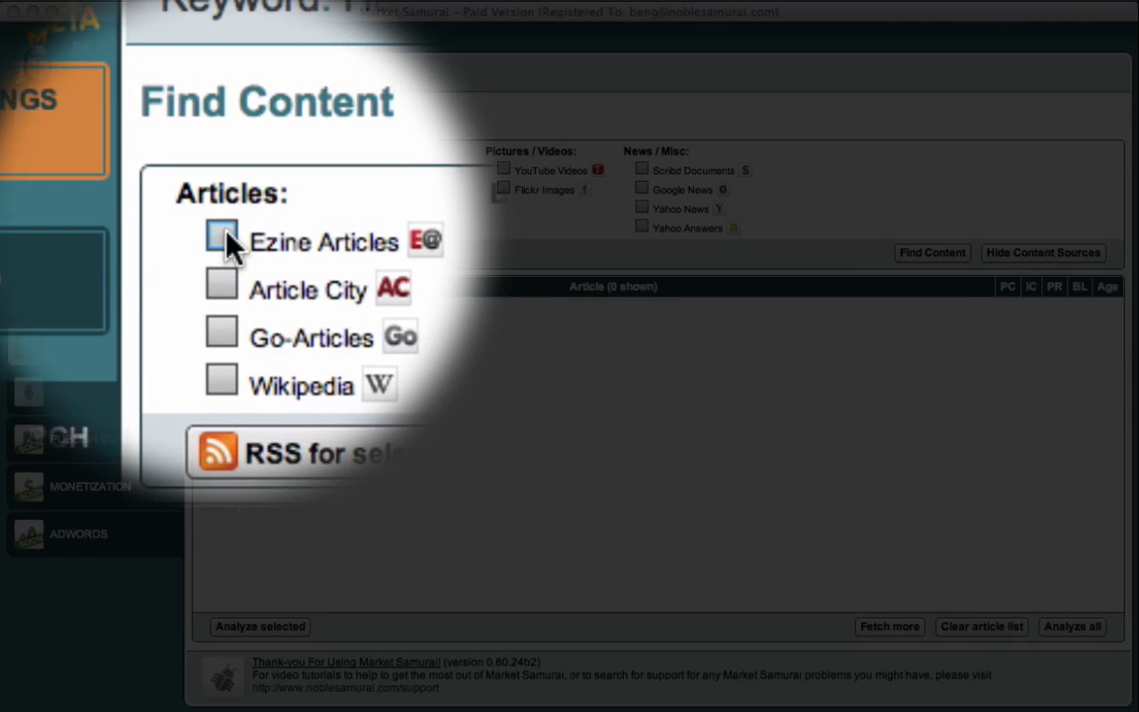
Select Ezine Articles, Go-Articles, Wikipedia and Yahoo News as content sources for the Happyness keyword.
left_click(225, 171)
left_click(224, 209)
left_click(224, 227)
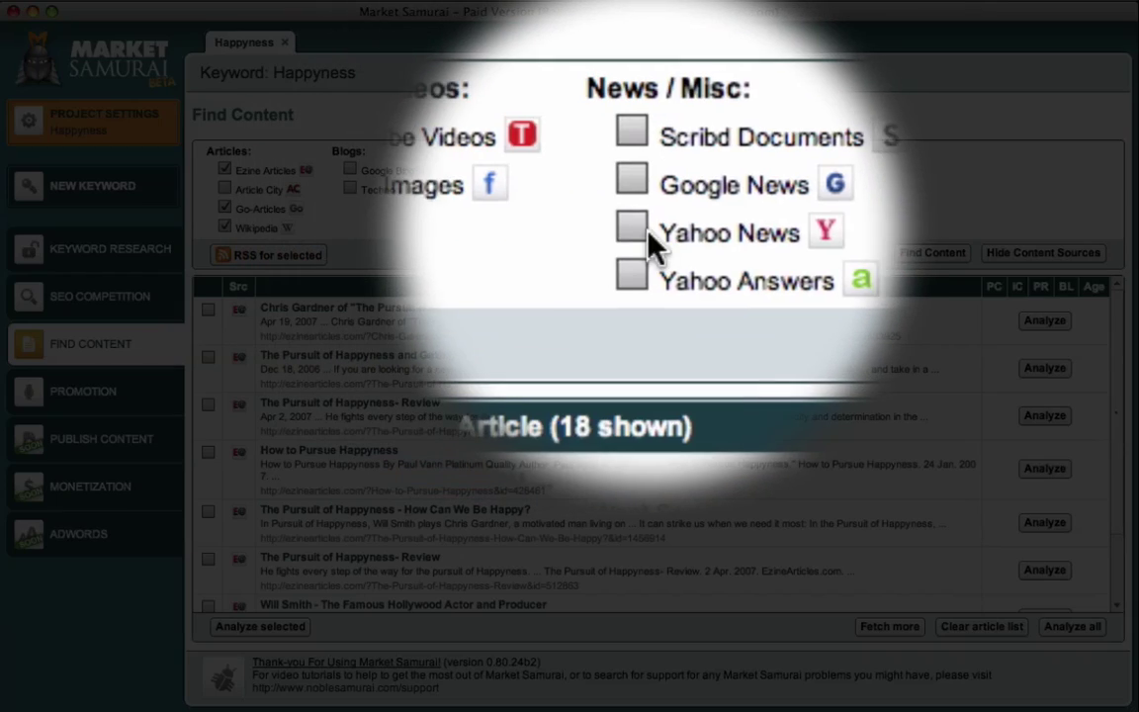
left_click(642, 208)
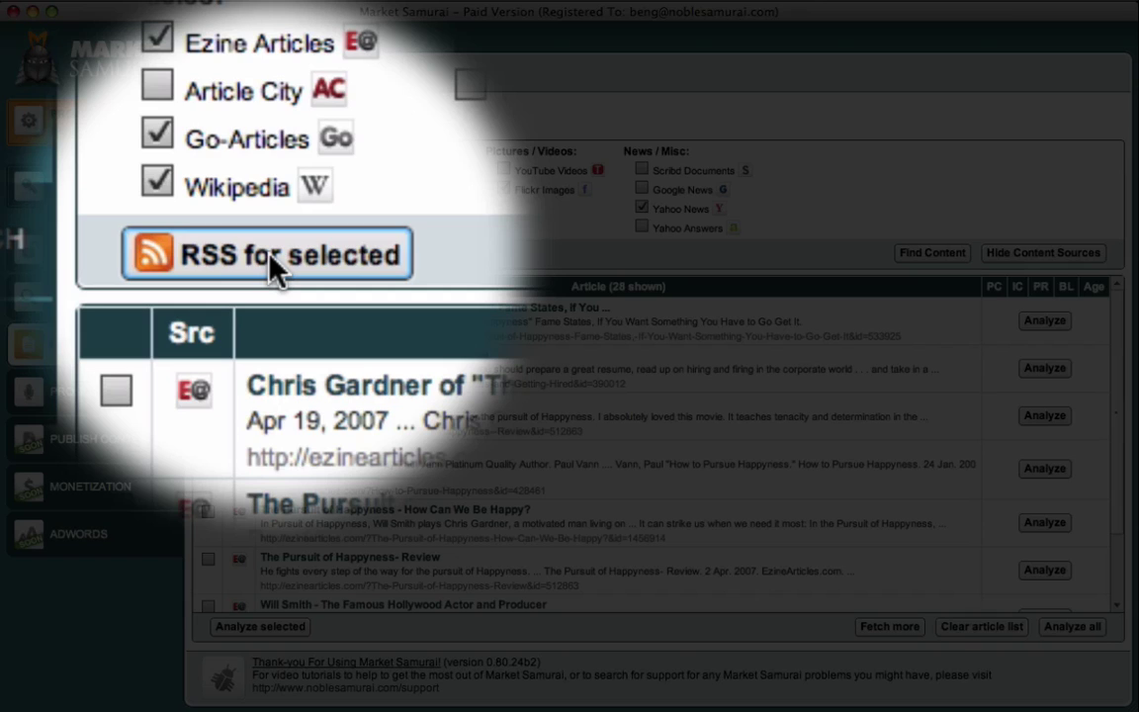
Show the RSS feeds for the selected sources and copy the Ezine Articles feed URL to the clipboard.
left_click(275, 262)
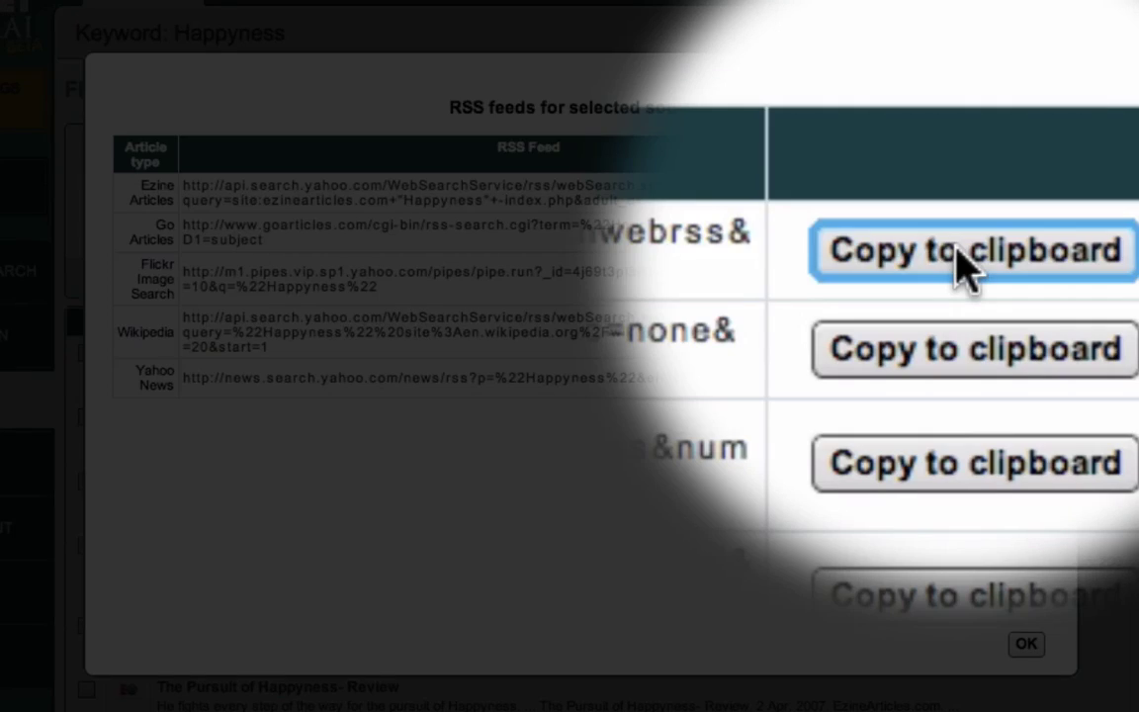
left_click(959, 194)
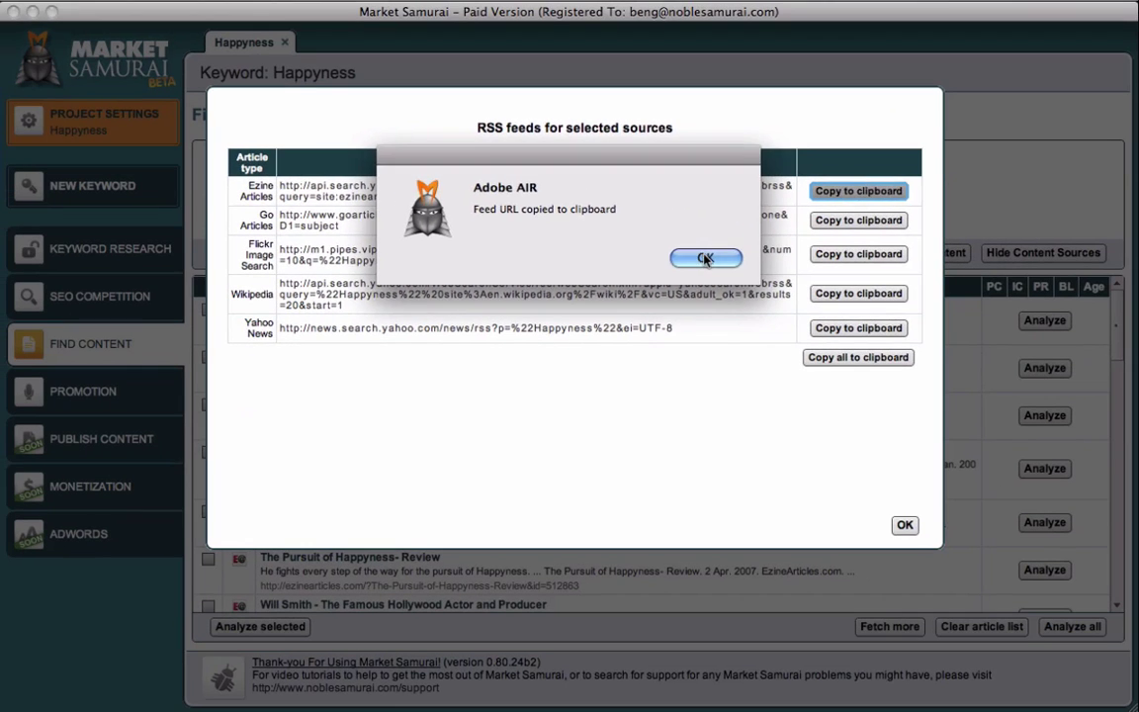
left_click(1059, 400)
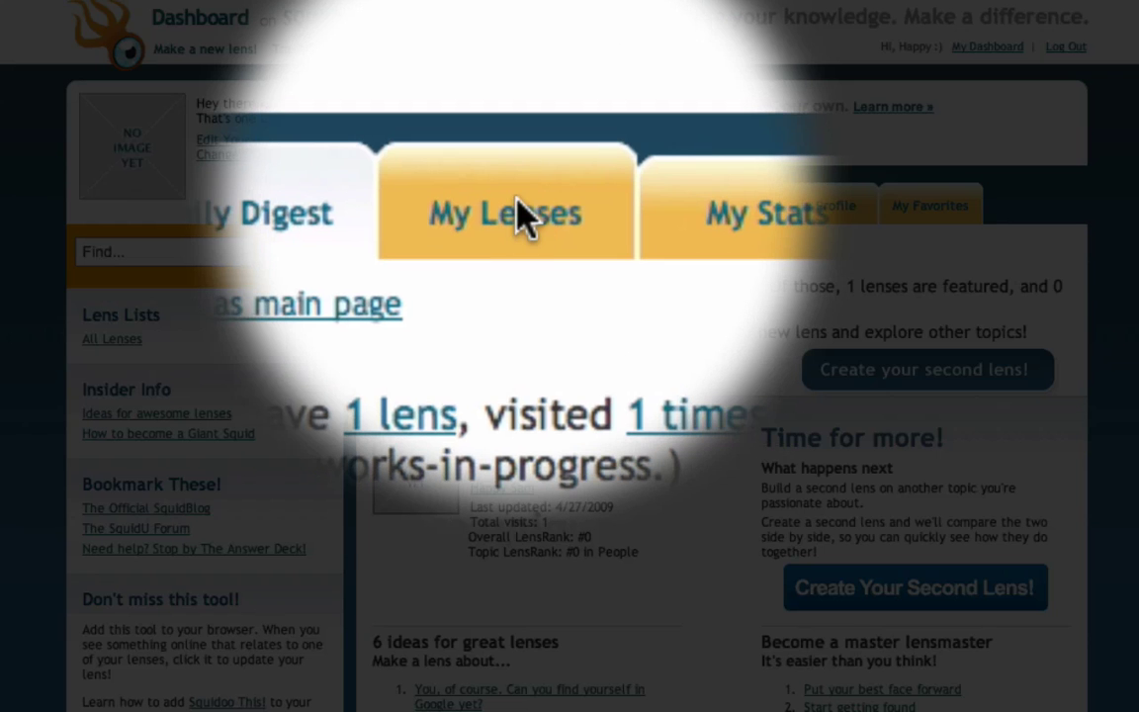
Switch to the Squidoo dashboard and open the Happy Sam lens for editing from the list of created lenses.
left_click(517, 212)
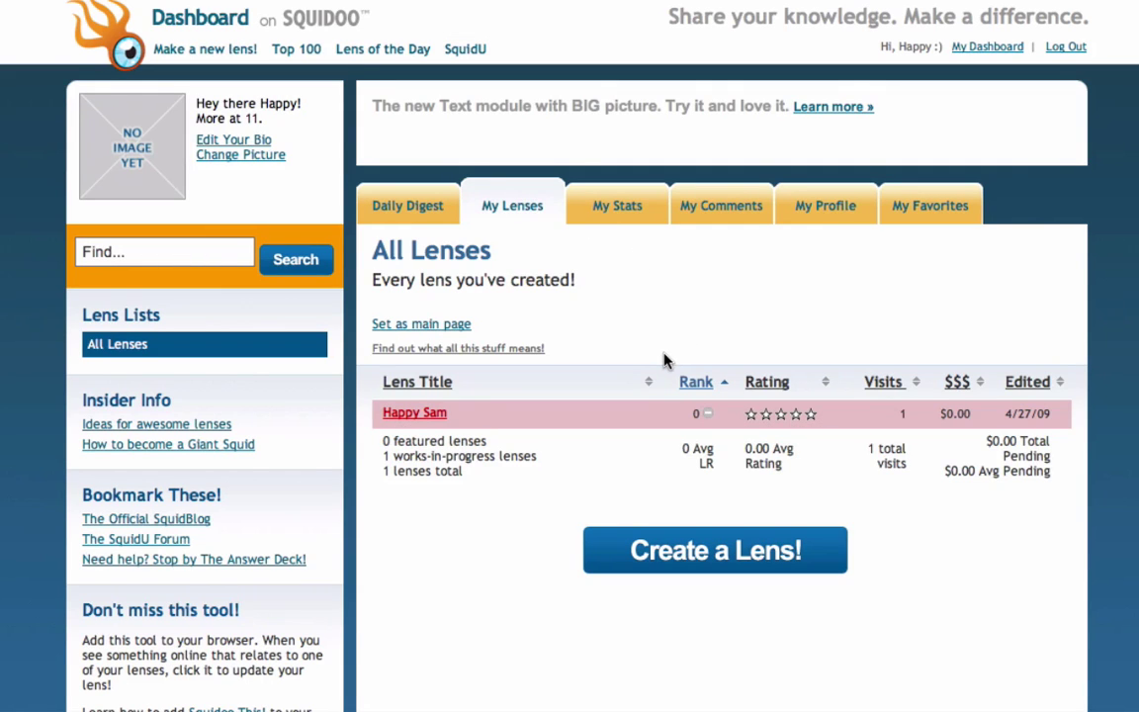
scroll(756, 465, "down", 3)
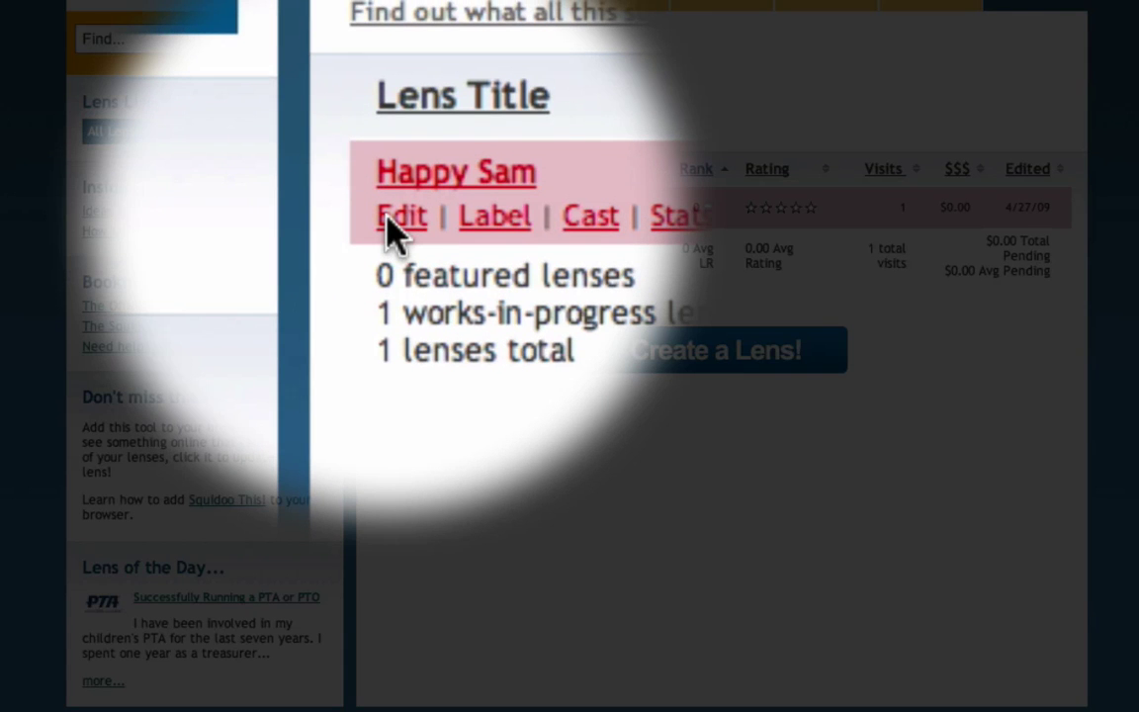
left_click(391, 219)
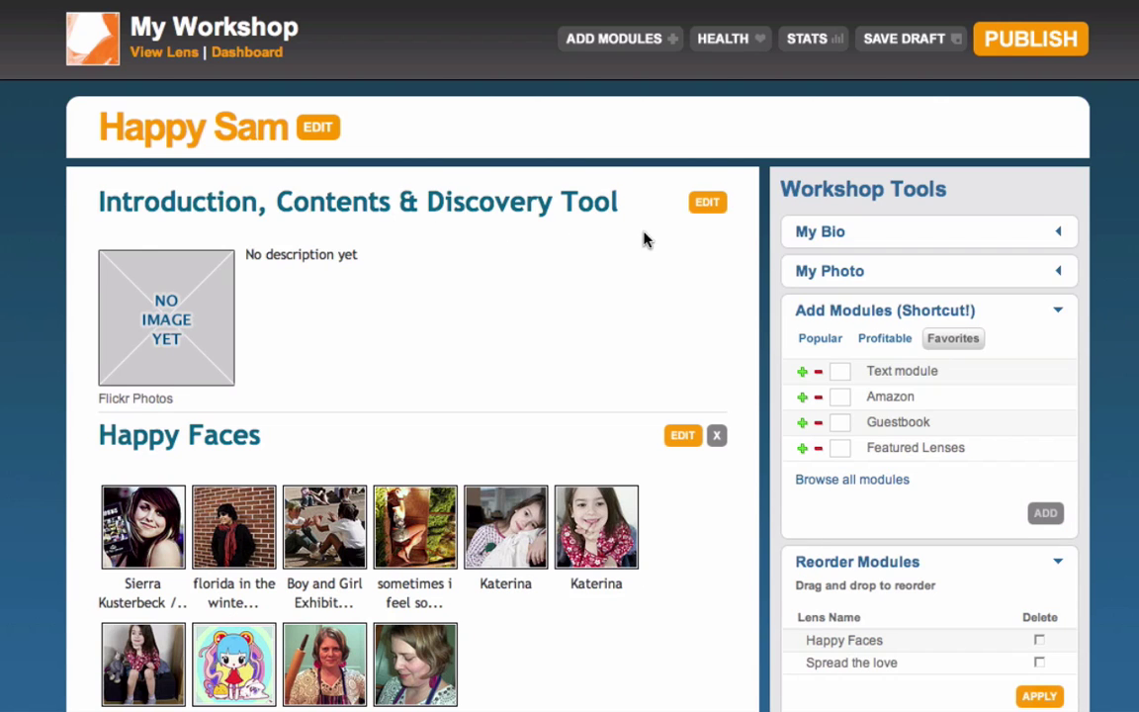
Add the popular "RSS: Add your blog" module to the Happy Sam lens.
scroll(712, 252, "down", 1)
scroll(759, 262, "down", 2)
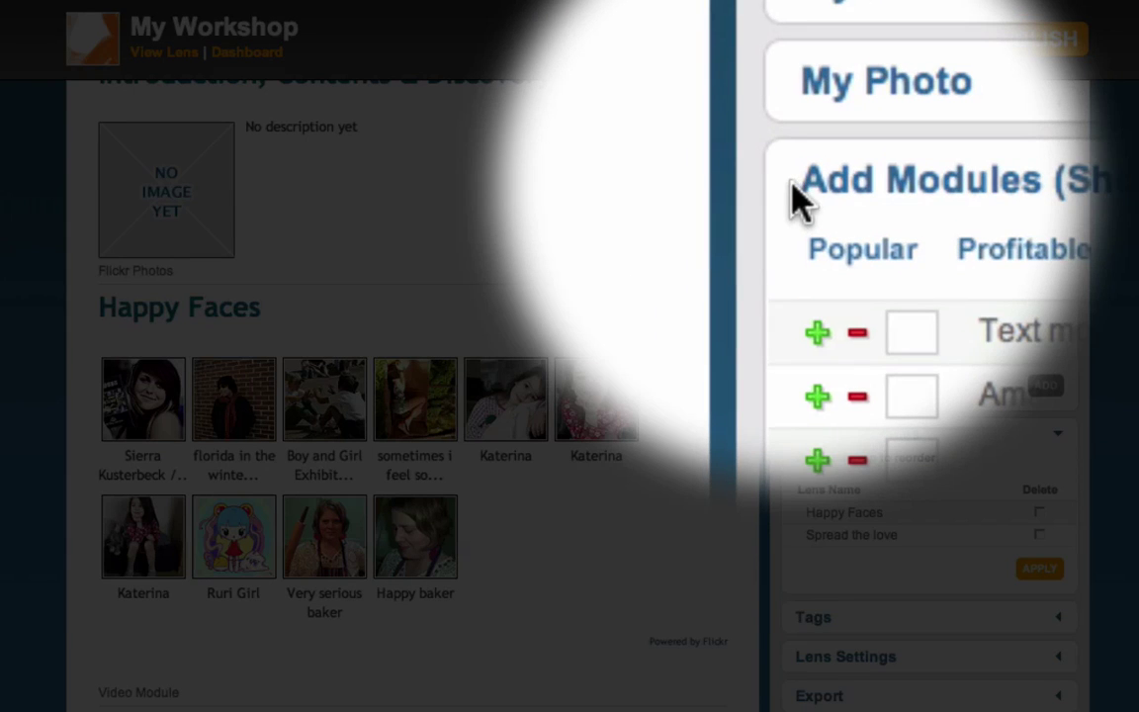
left_click_drag(797, 203, 928, 196)
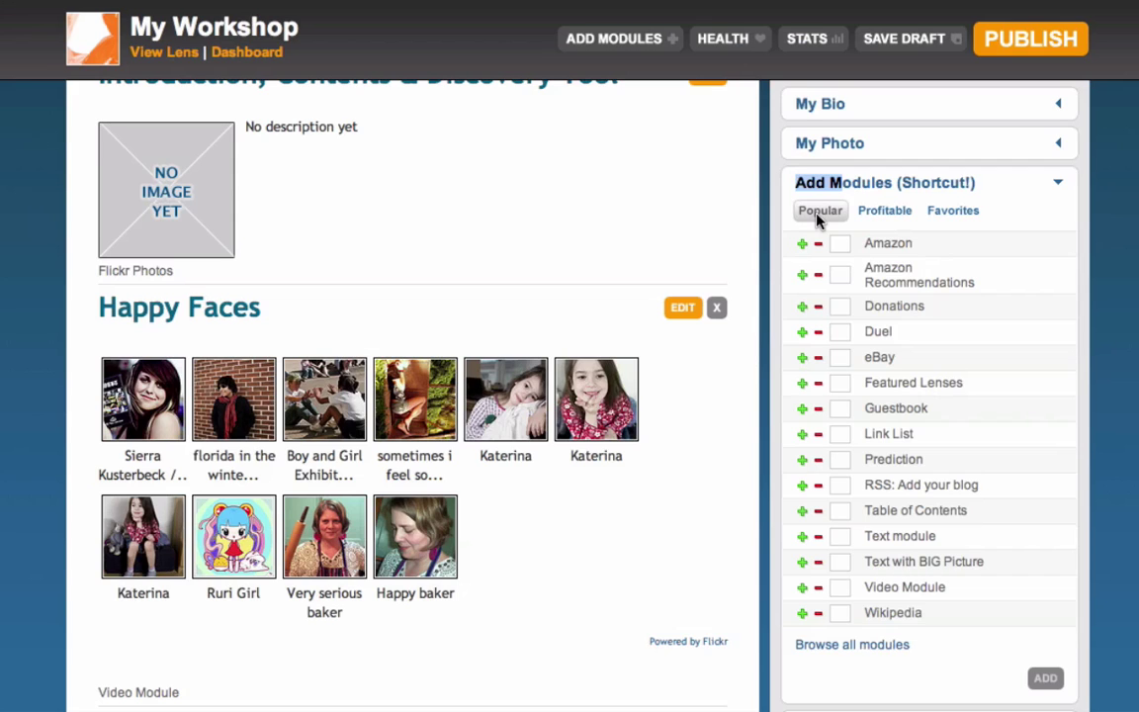
left_click(819, 210)
scroll(870, 386, "down", 4)
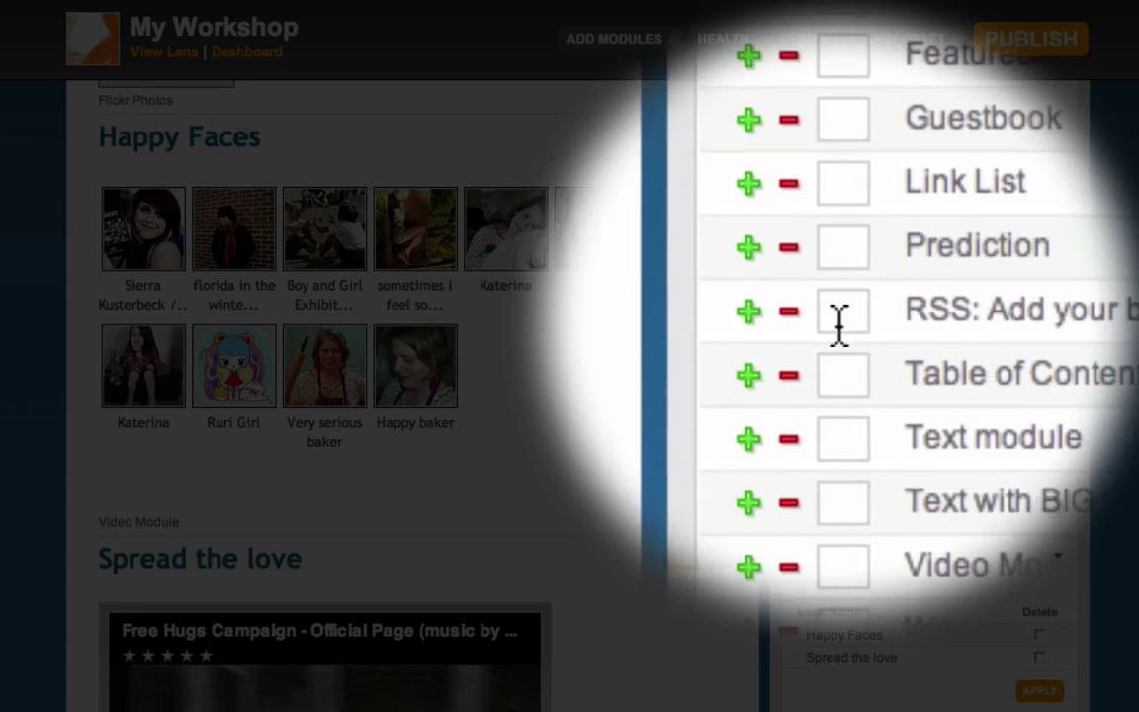
left_click(804, 312)
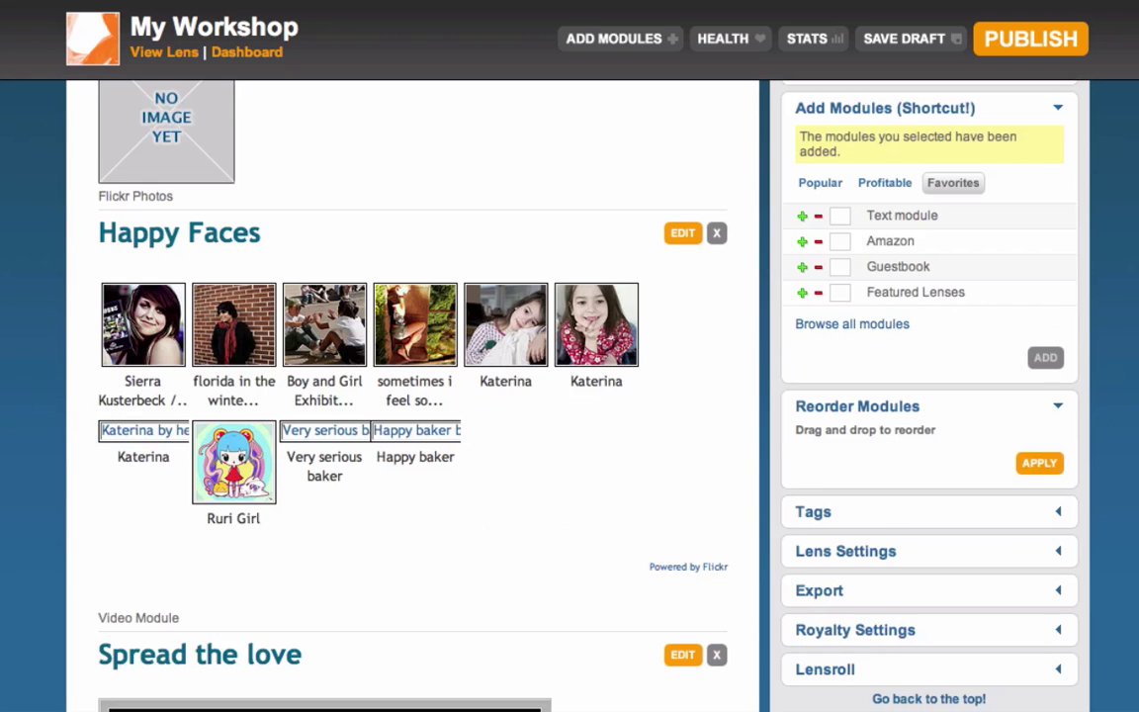
Open the new RSS module for editing and set its title to "Happyness".
scroll(416, 396, "down", 10)
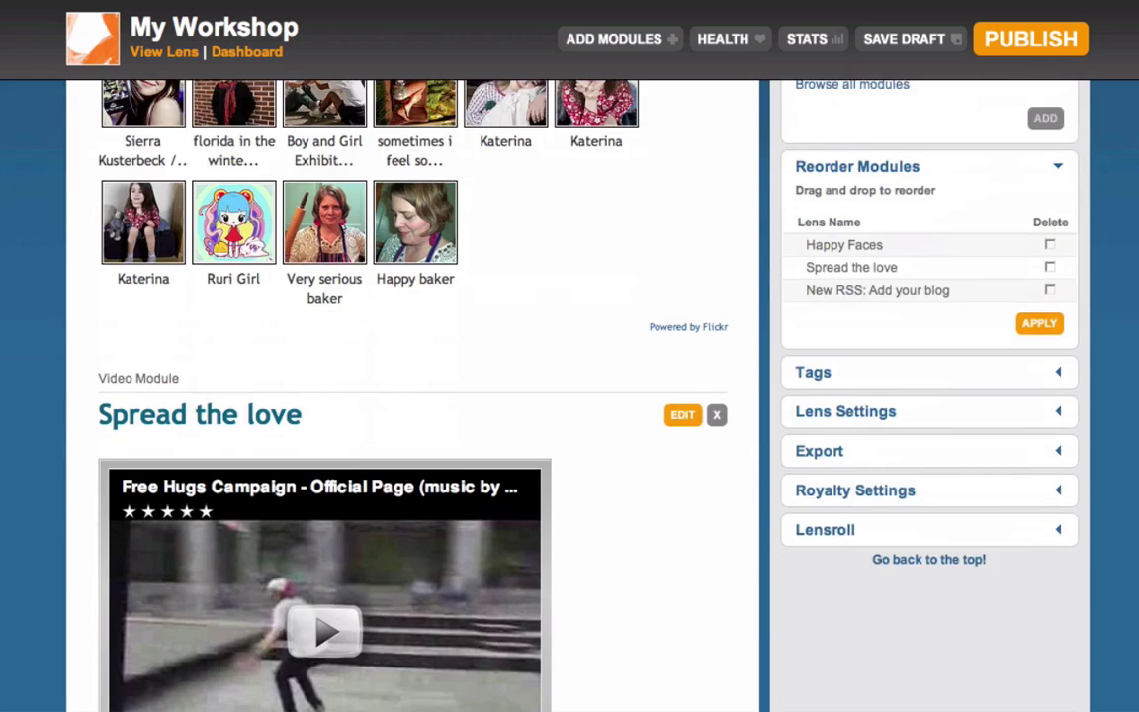
scroll(880, 444, "down", 1)
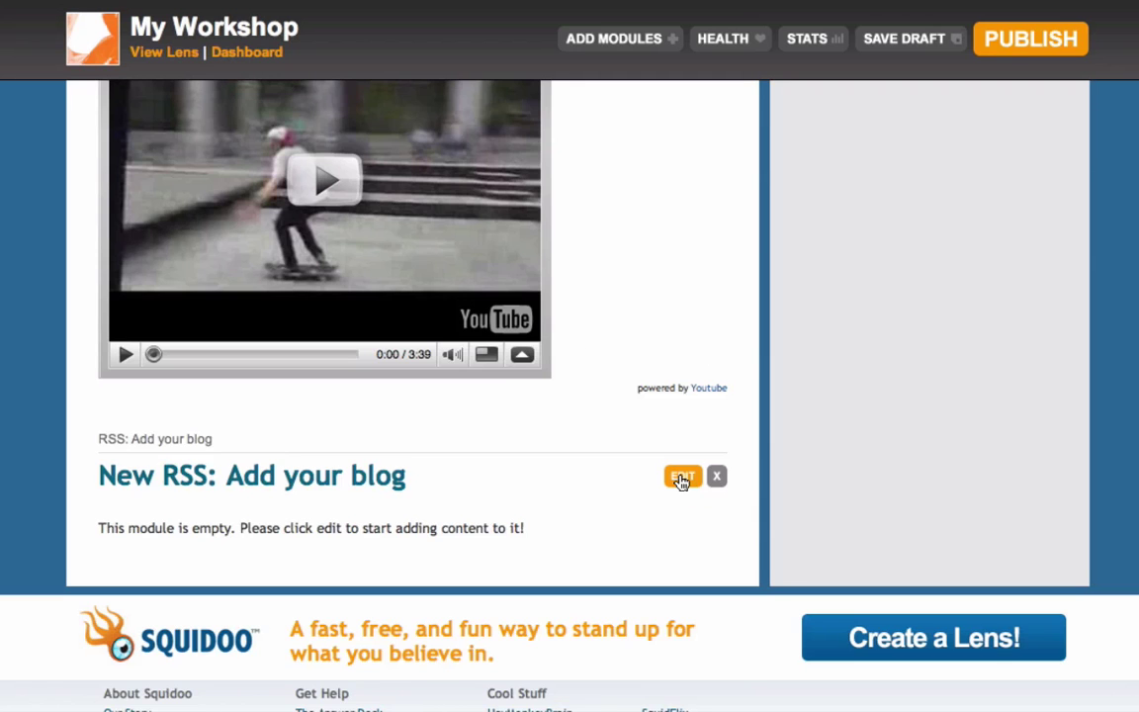
left_click(681, 478)
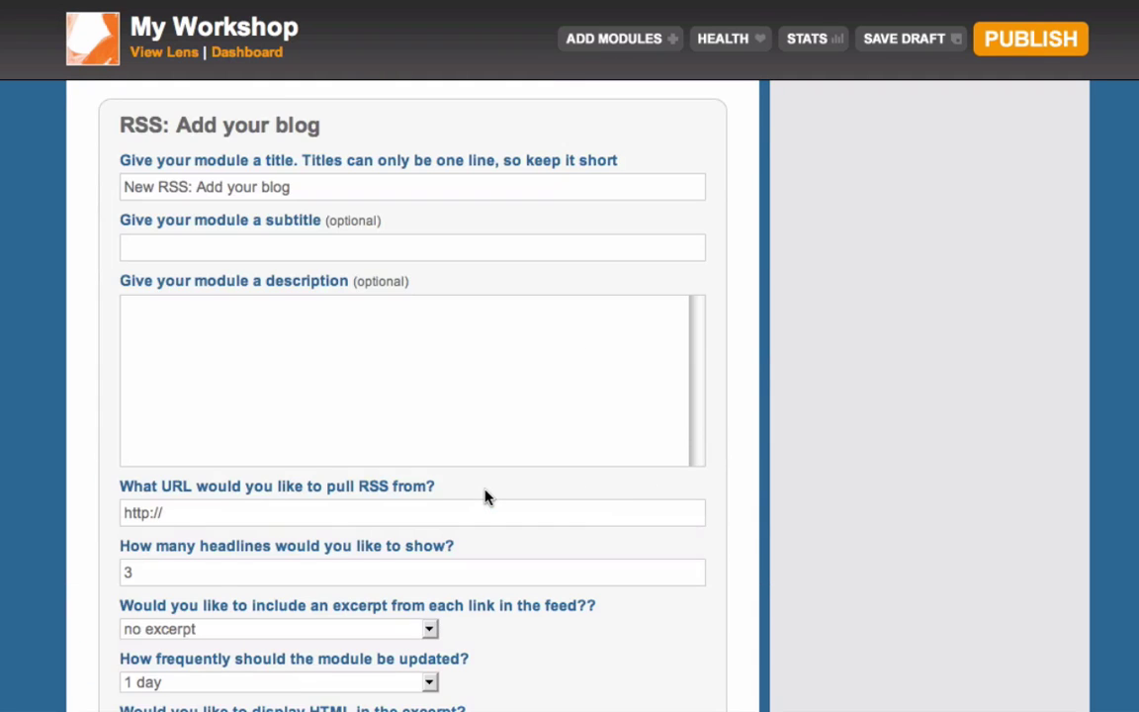
left_click_drag(342, 191, 66, 191)
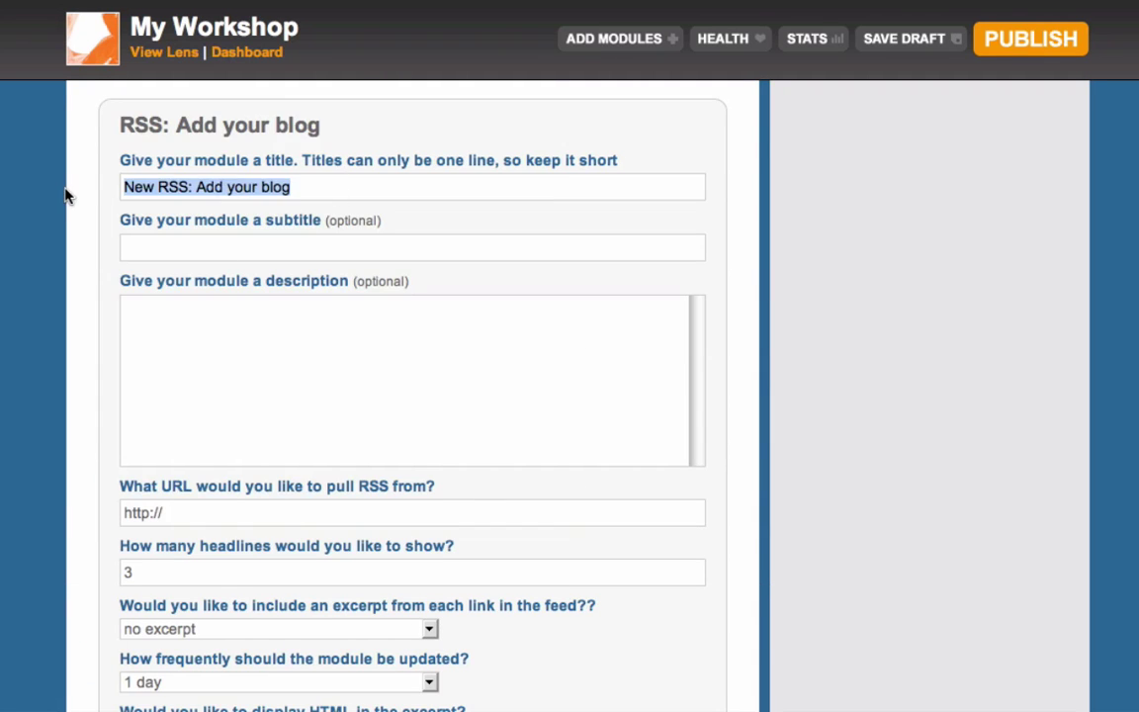
type("Happyness")
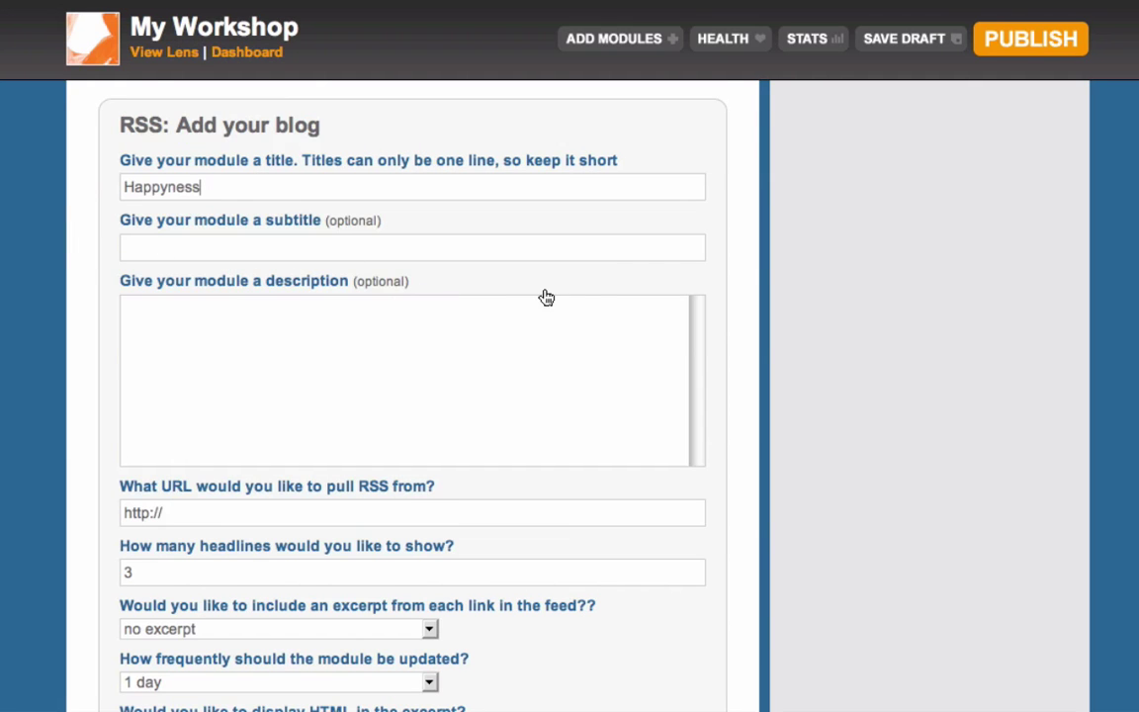
Replace the module's RSS source URL with the copied Ezine Articles feed URL.
scroll(685, 265, "down", 3)
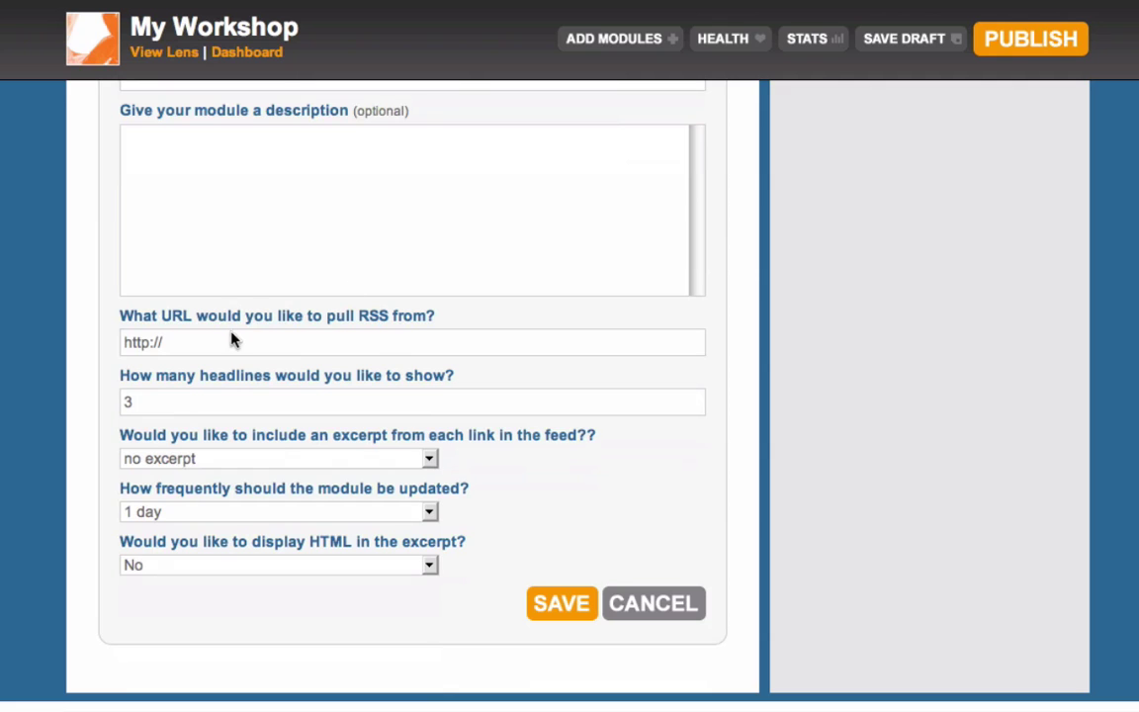
left_click_drag(230, 344, 31, 346)
key("ctrl+v")
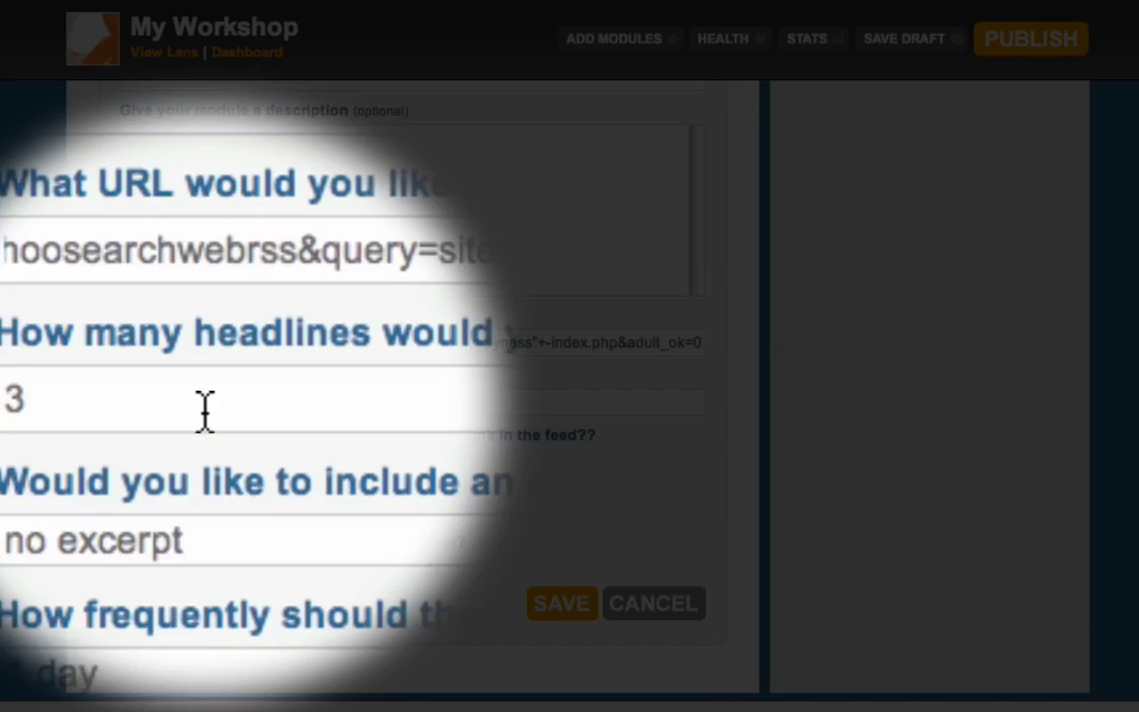
Set the module to show 5 headlines with a 100-character excerpt each, and save it.
left_click_drag(219, 402, 69, 406)
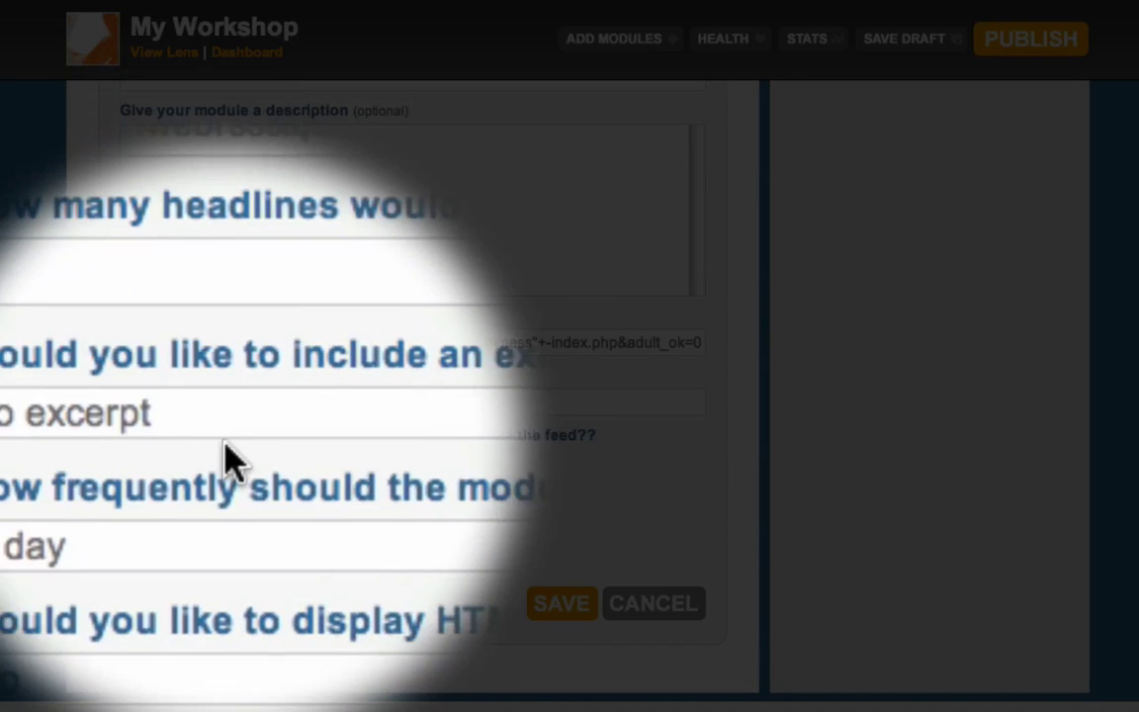
left_click(248, 458)
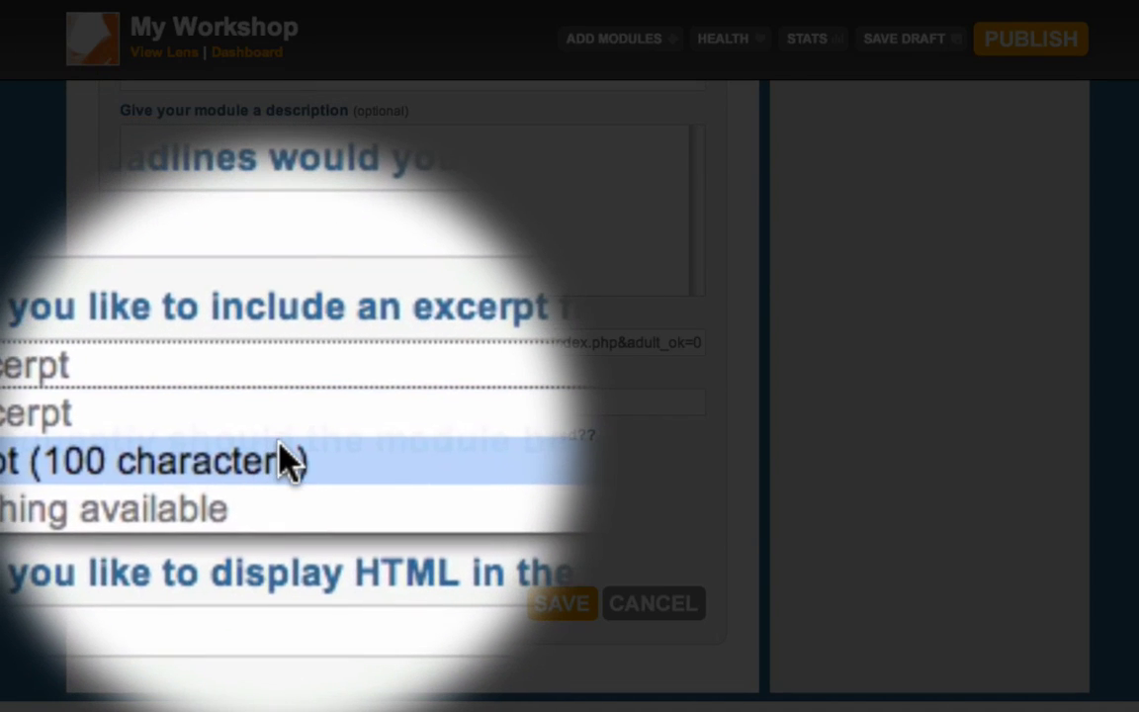
left_click(284, 461)
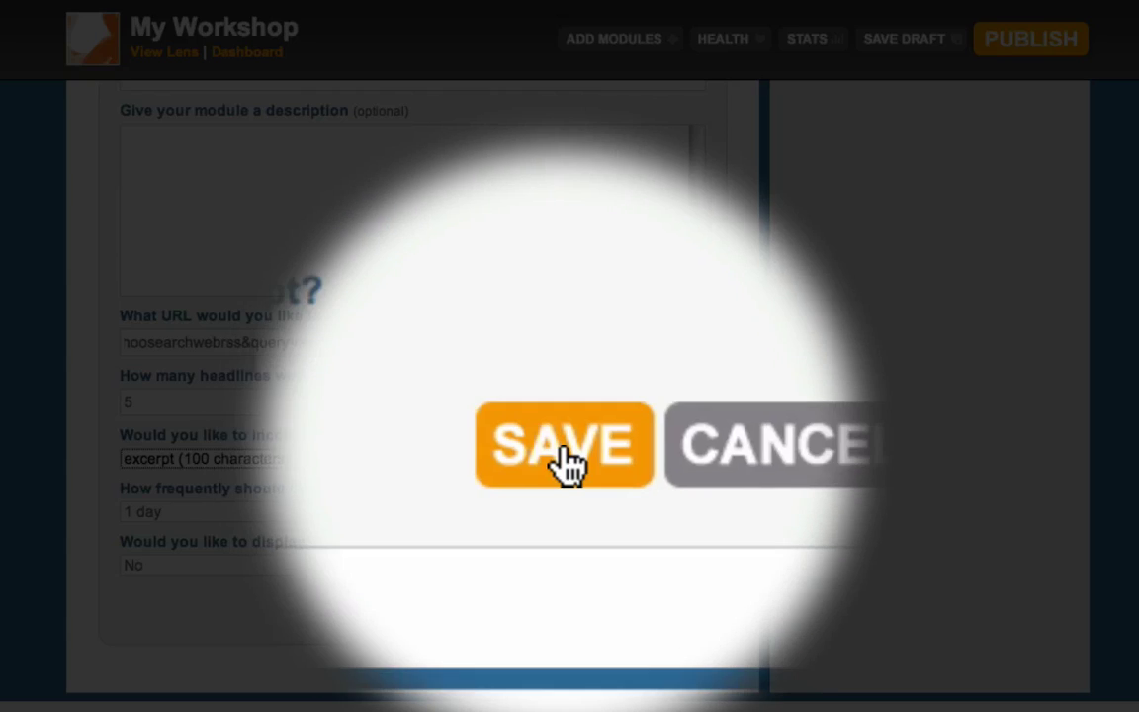
left_click(562, 603)
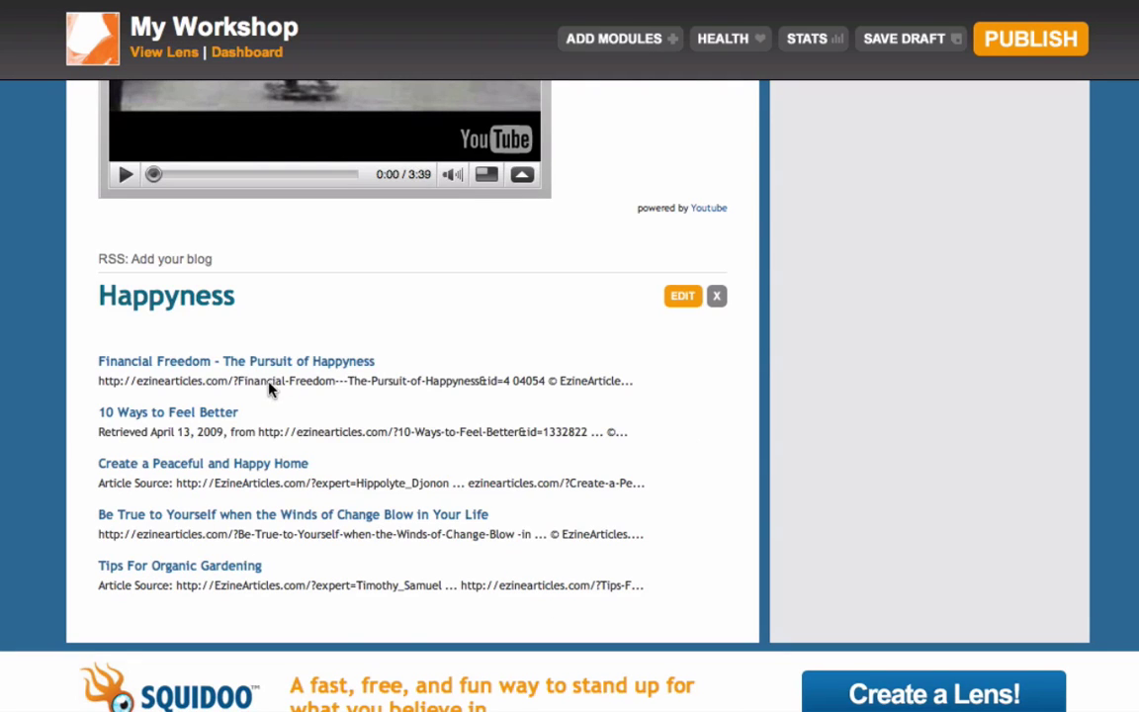
Publish the updated Happy Sam lens.
scroll(501, 386, "up", 3)
scroll(501, 386, "up", 10)
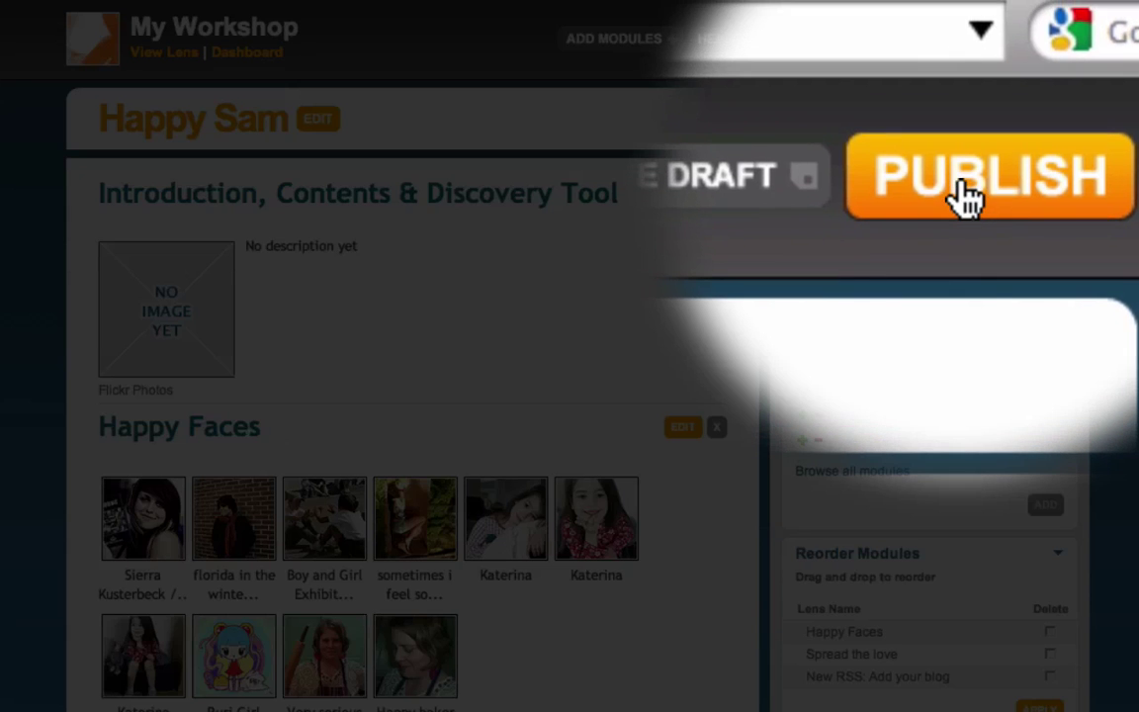
left_click(1022, 42)
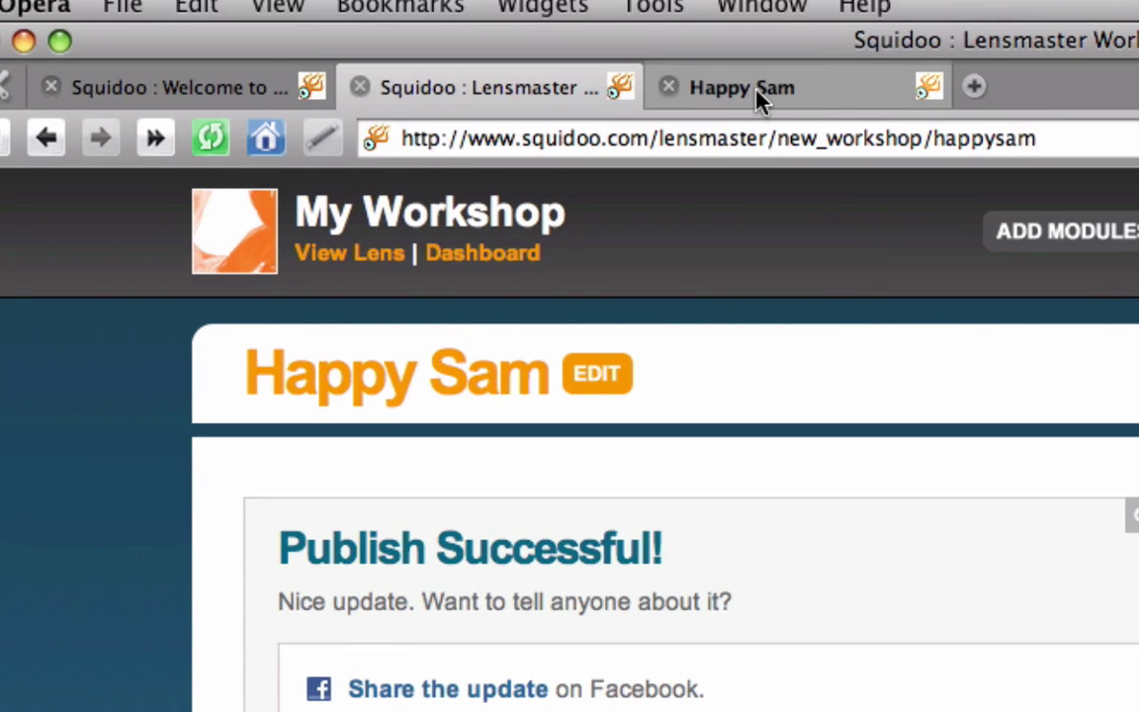
Reload the public Happy Sam lens page and check the articles listed in its Happyness RSS module.
left_click(757, 98)
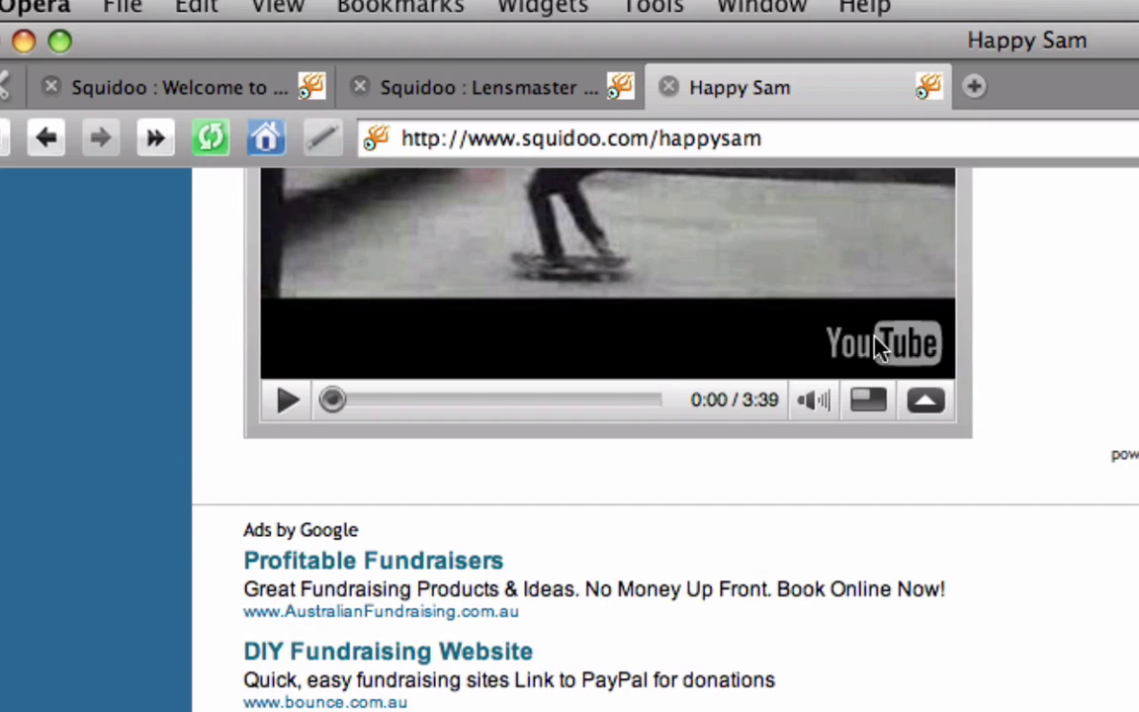
scroll(872, 346, "up", 15)
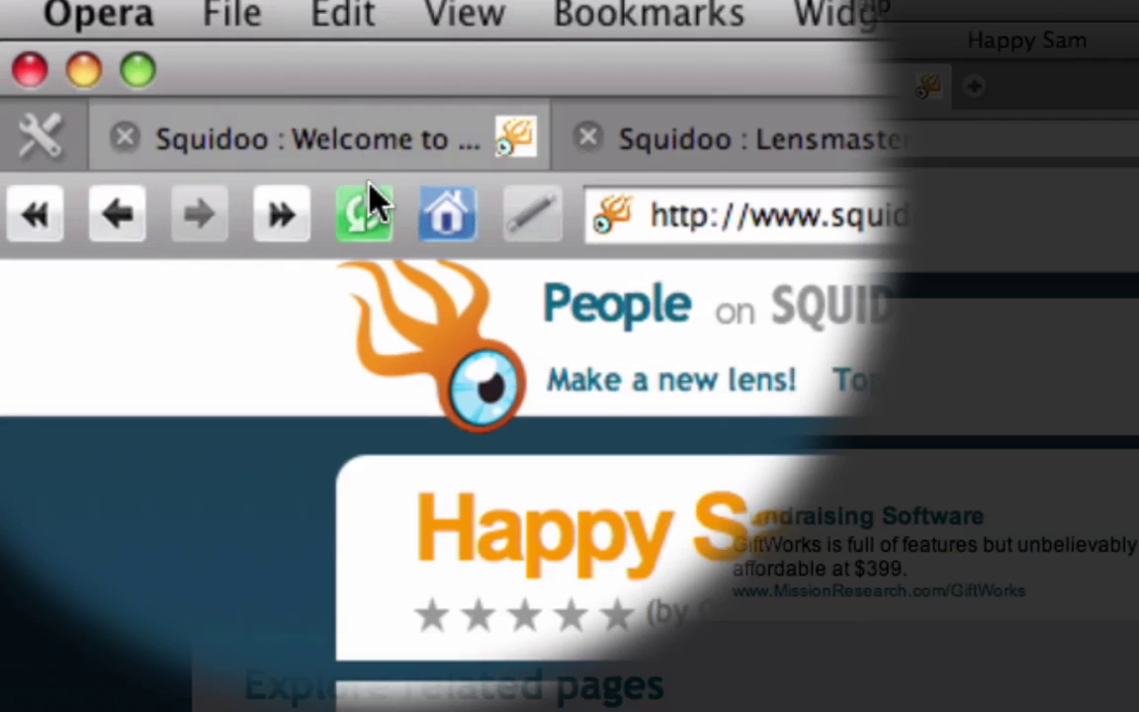
left_click(209, 137)
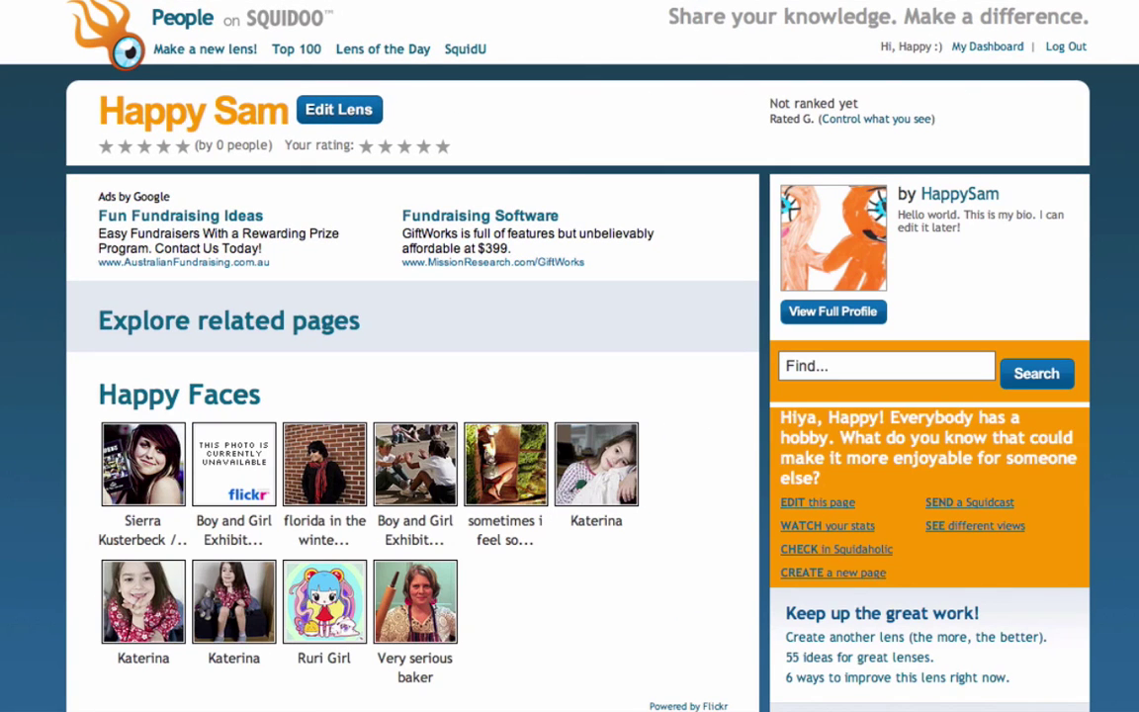
scroll(570, 396, "down", 10)
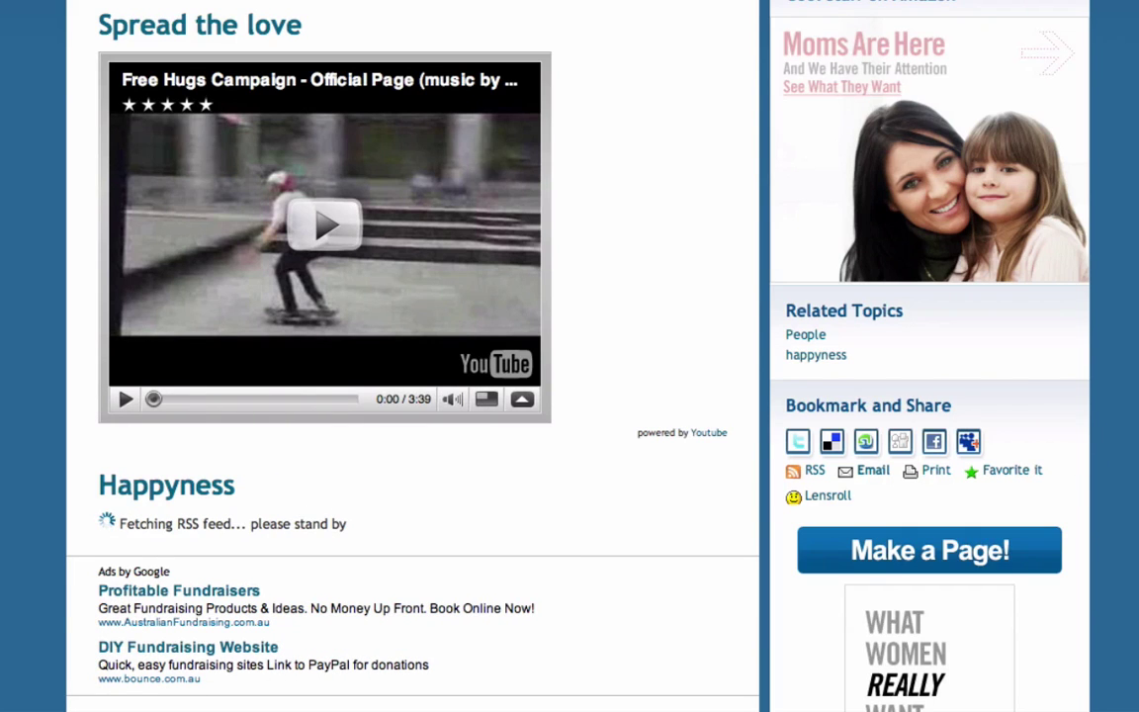
scroll(400, 440, "down", 5)
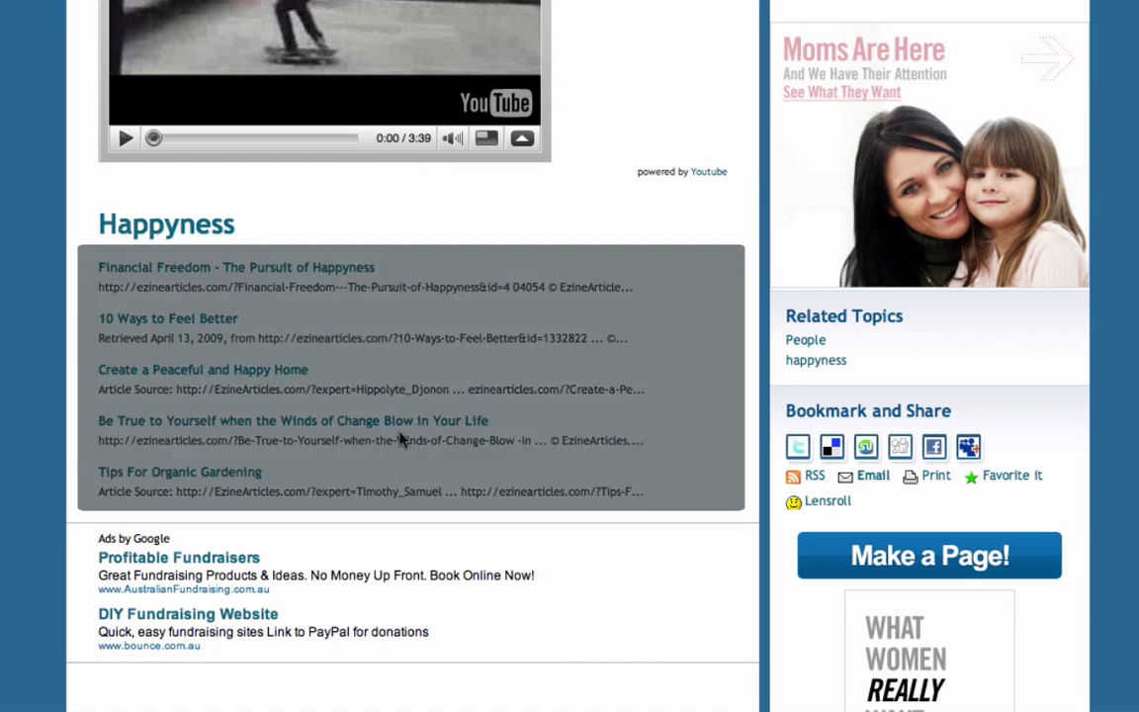